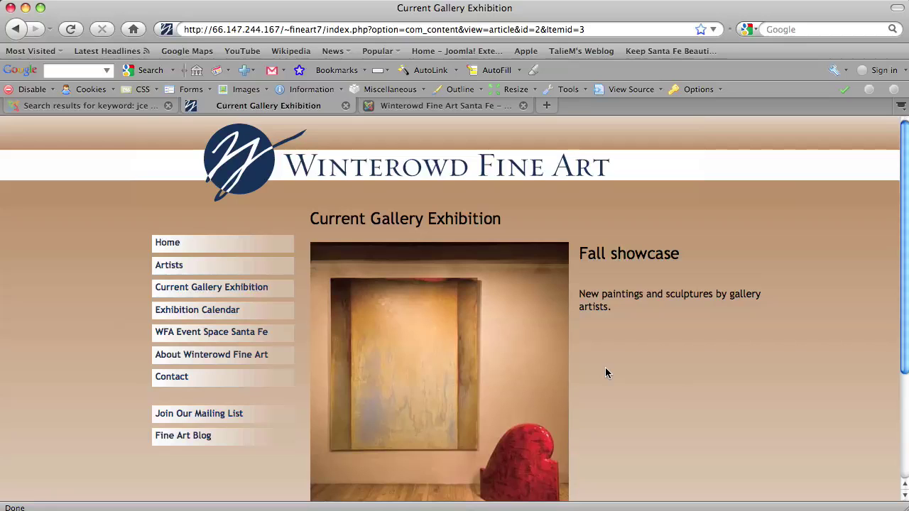
Step: Review the JCE editor listing and the site address in the Joomla! Extensions Directory search results
{"action": "left_click", "coordinate": [116, 106]}
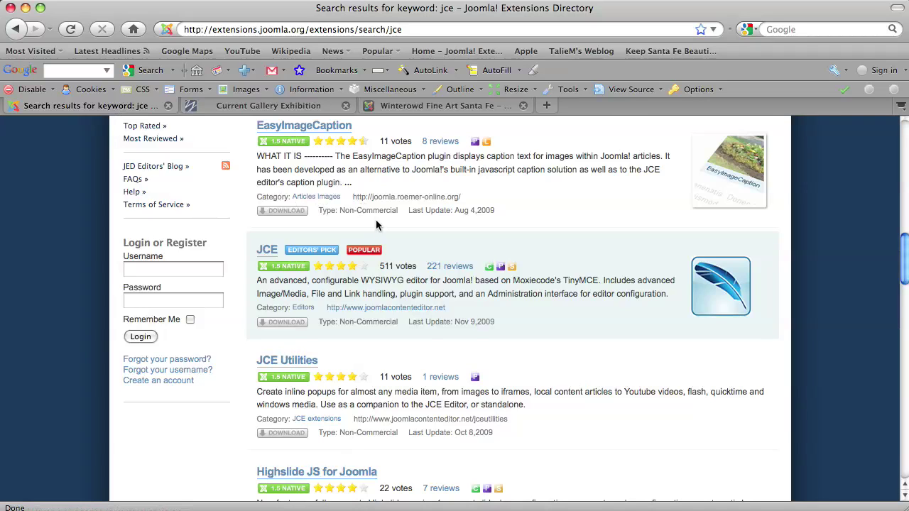
{"action": "scroll", "coordinate": [376, 225], "scroll_direction": "up", "scroll_amount": 3}
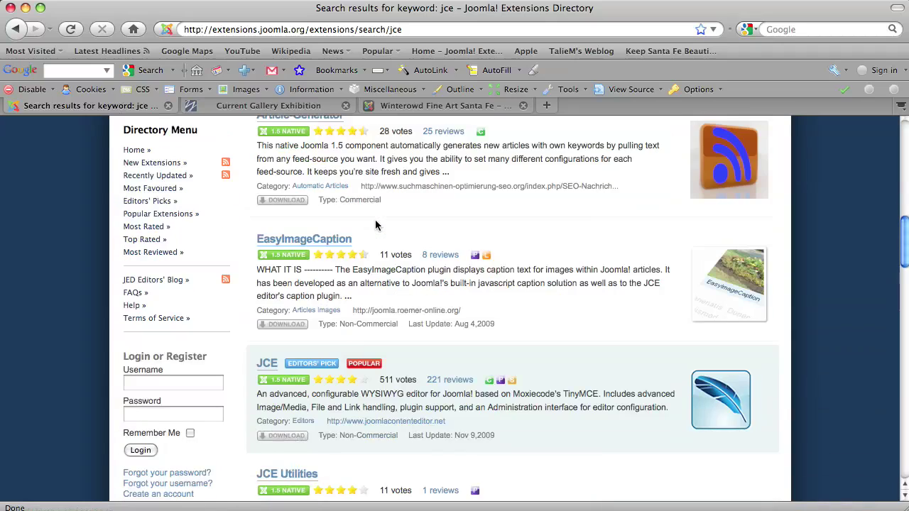
{"action": "double_click", "coordinate": [226, 30]}
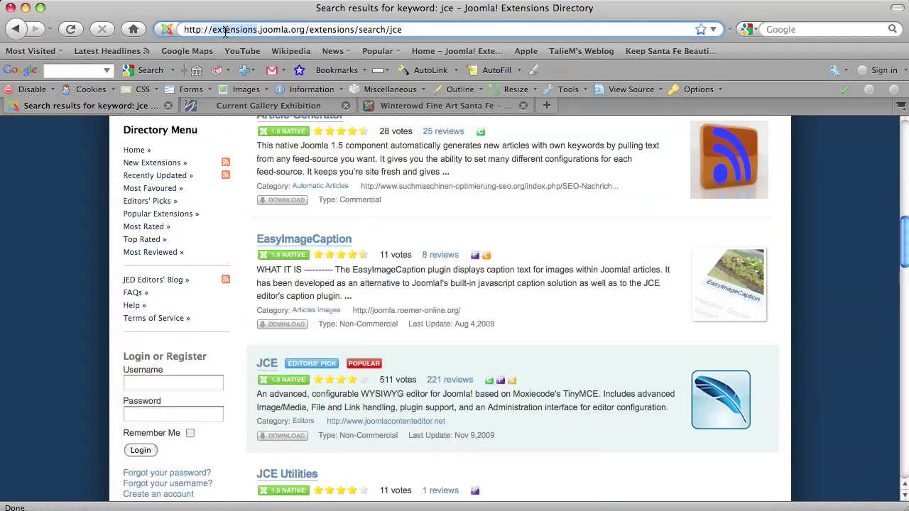
{"action": "double_click", "coordinate": [275, 29]}
{"action": "left_click", "coordinate": [305, 29]}
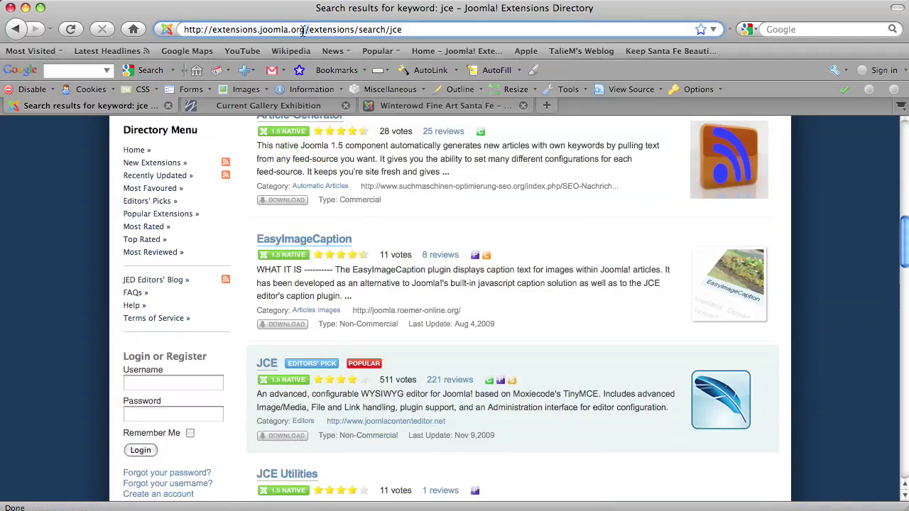
{"action": "double_click", "coordinate": [298, 30]}
Step: Open the Current Gallery Exhibition article for editing in the Winterowd Fine Art site administration
{"action": "left_click", "coordinate": [438, 108]}
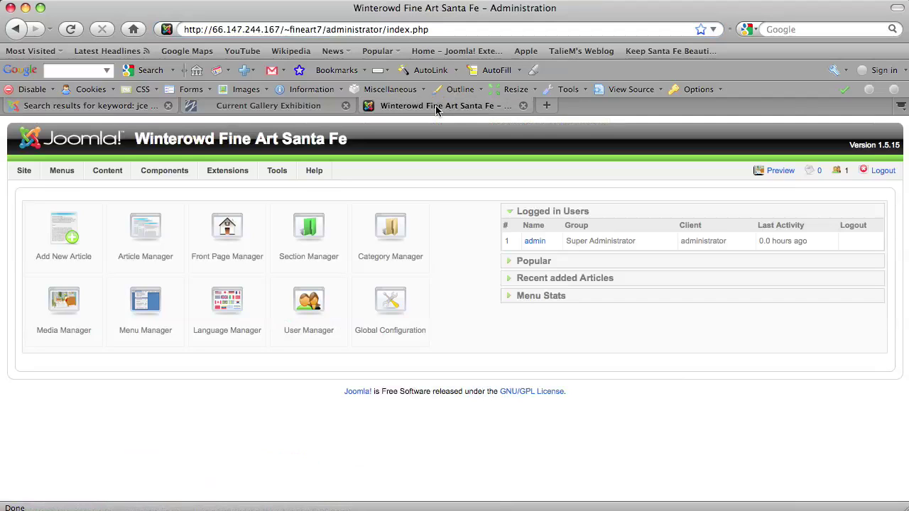
{"action": "left_click", "coordinate": [140, 236]}
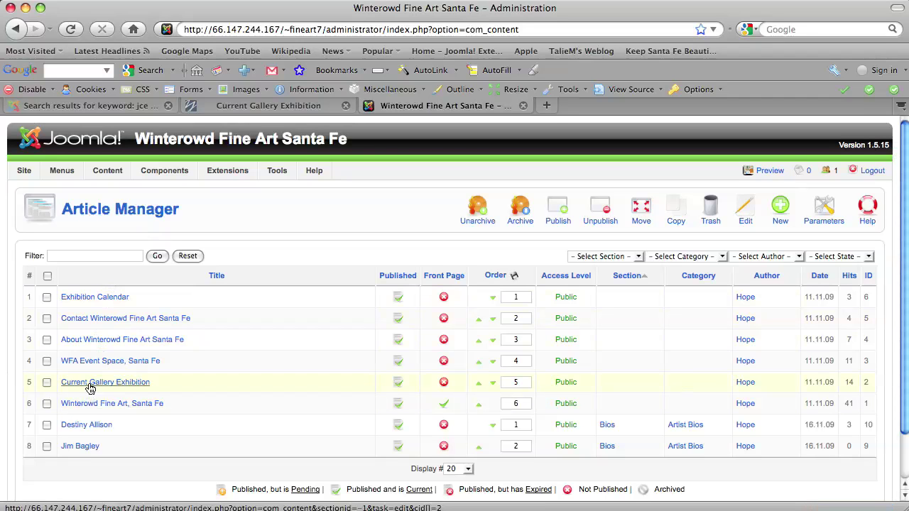
{"action": "left_click", "coordinate": [90, 386]}
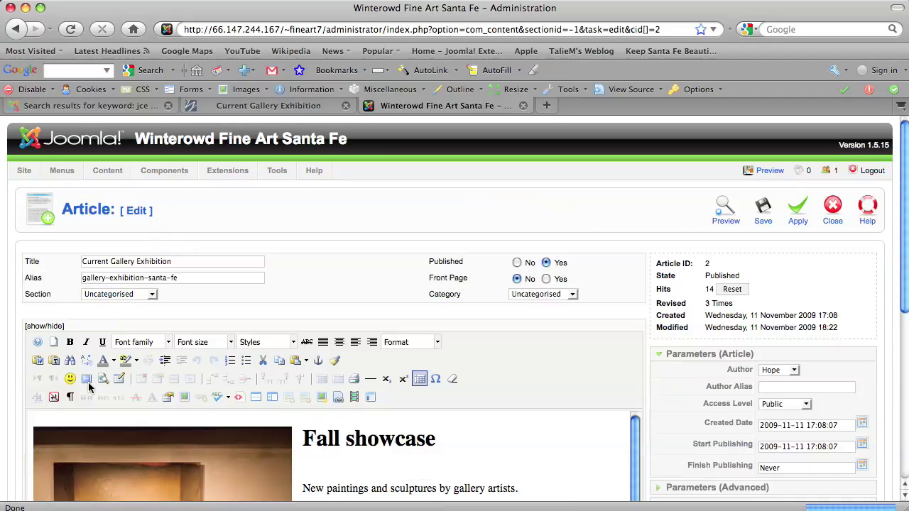
Step: Open the image properties of the gallery picture beside the Fall showcase heading and check its current directory
{"action": "scroll", "coordinate": [483, 341], "scroll_direction": "down", "scroll_amount": 5}
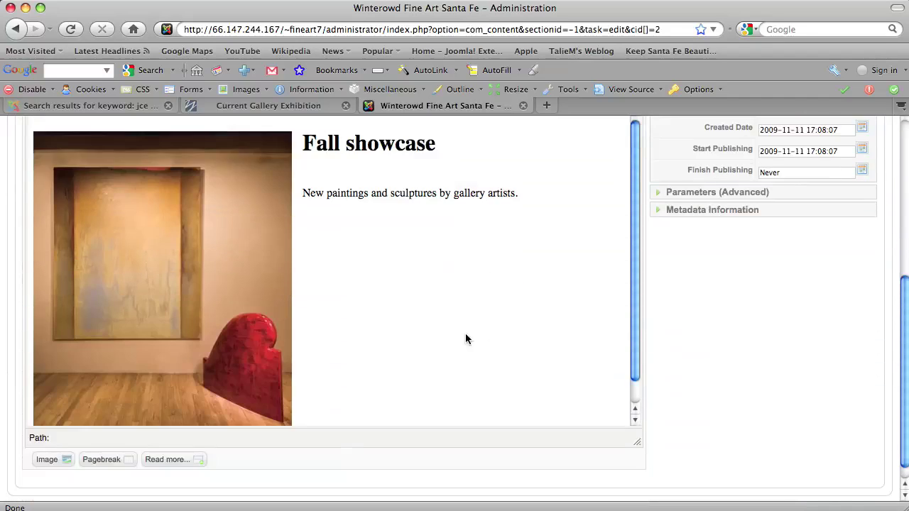
{"action": "left_click", "coordinate": [219, 322]}
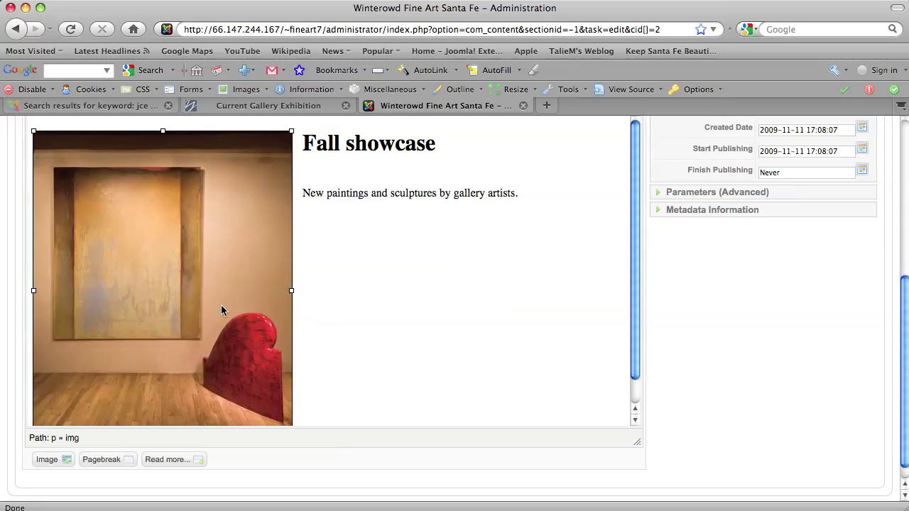
{"action": "scroll", "coordinate": [218, 277], "scroll_direction": "up", "scroll_amount": 2}
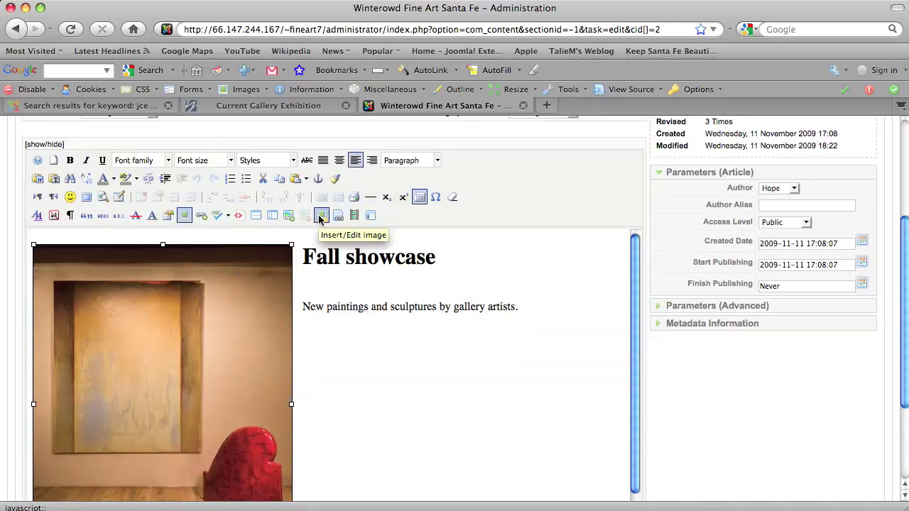
{"action": "left_click", "coordinate": [320, 216]}
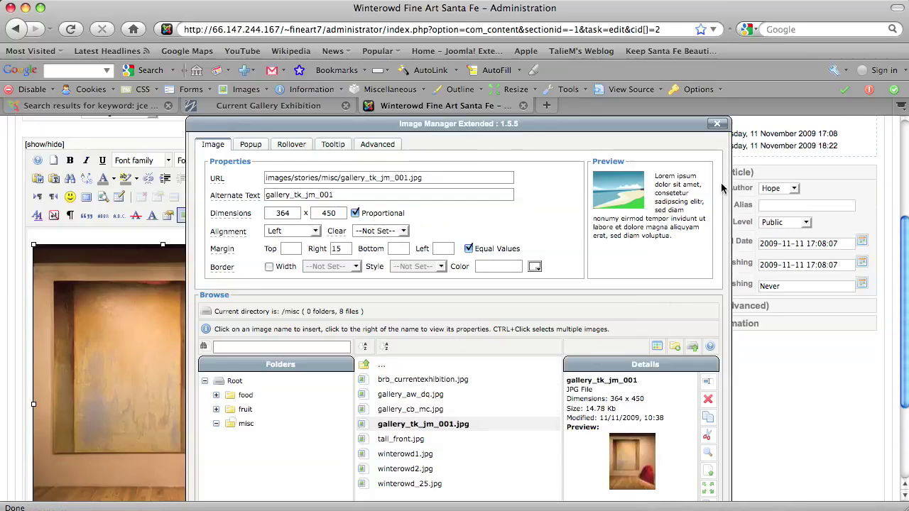
{"action": "scroll", "coordinate": [694, 284], "scroll_direction": "down", "scroll_amount": 1}
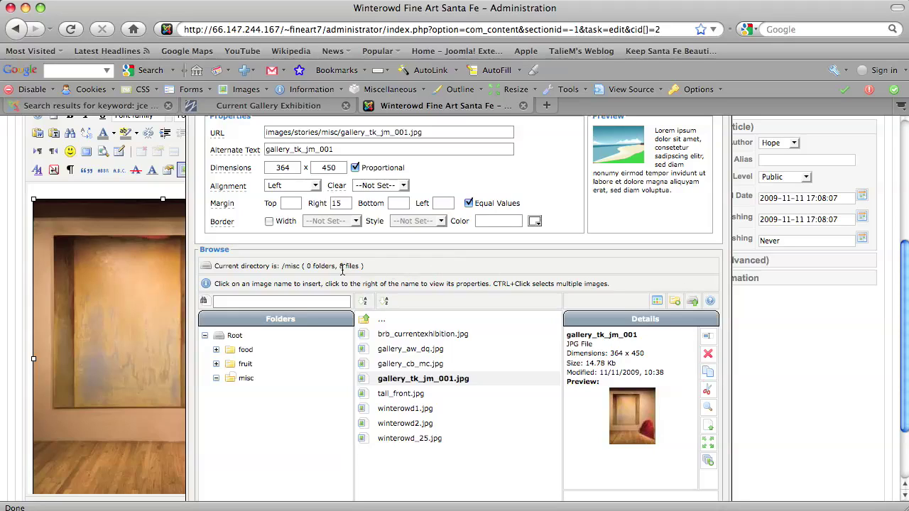
{"action": "double_click", "coordinate": [293, 266]}
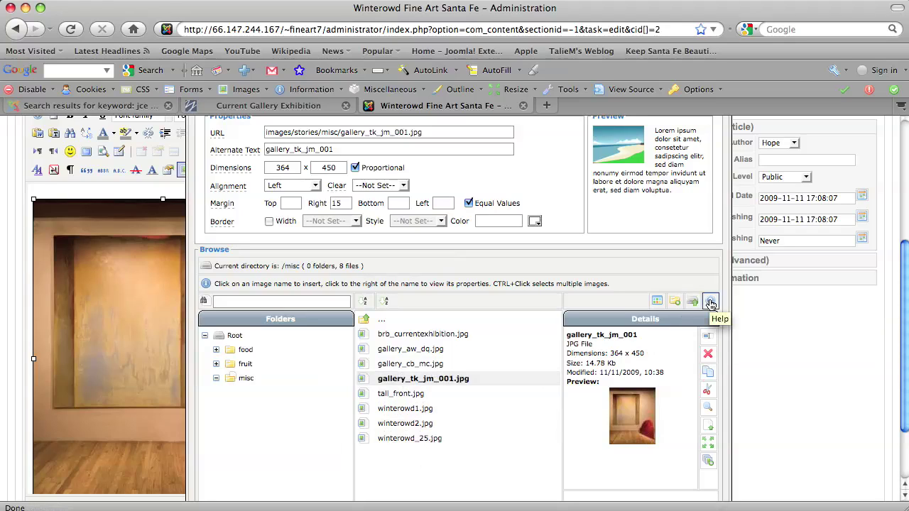
Step: Add agb_amber_stone_burs.jpg from the art folder inside files supplied > joomla site files to the image upload queue
{"action": "left_click", "coordinate": [693, 302]}
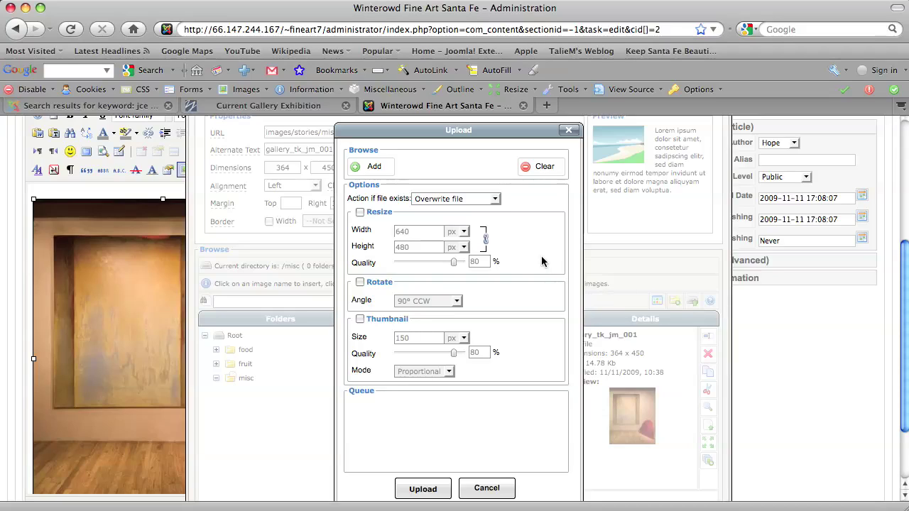
{"action": "left_click", "coordinate": [356, 167]}
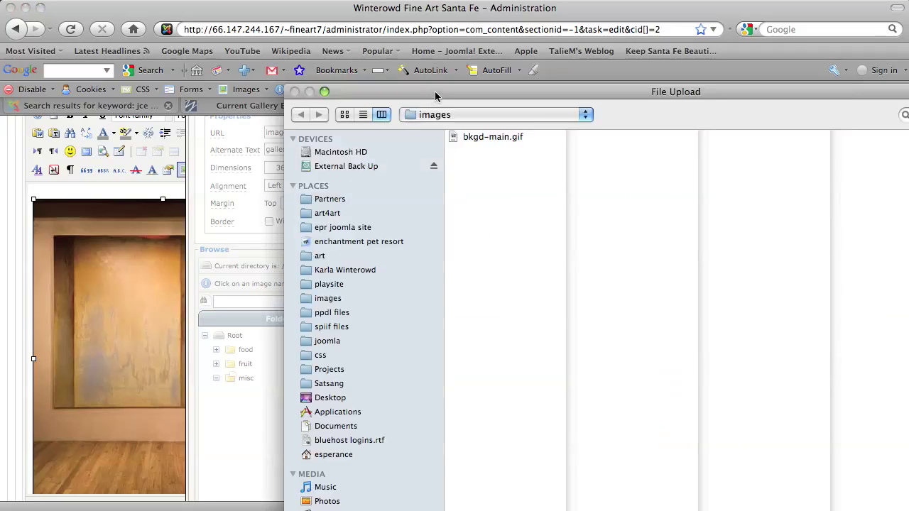
{"action": "left_click_drag", "start_coordinate": [435, 96], "coordinate": [199, 12]}
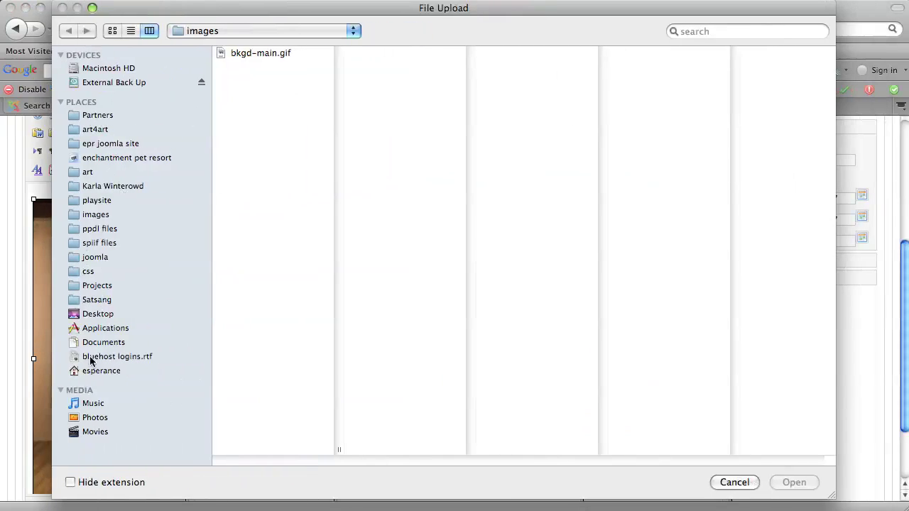
{"action": "left_click", "coordinate": [121, 186]}
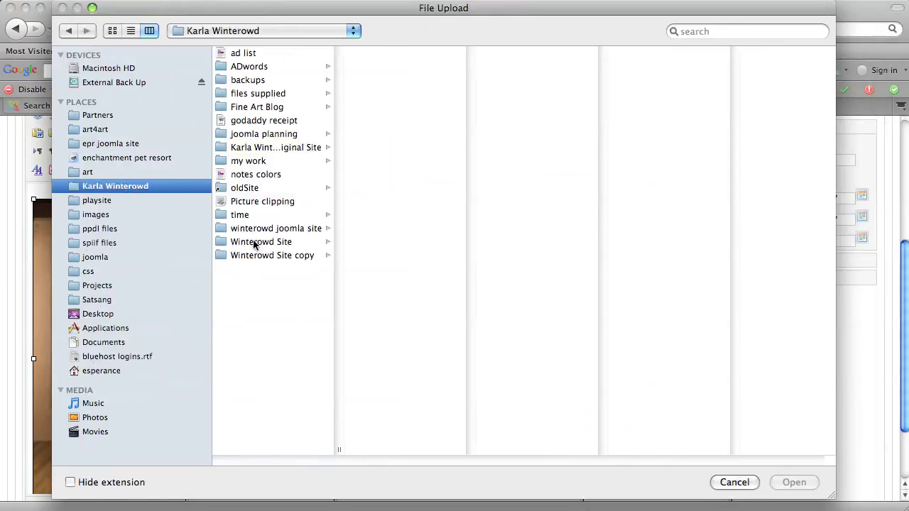
{"action": "left_click", "coordinate": [254, 95]}
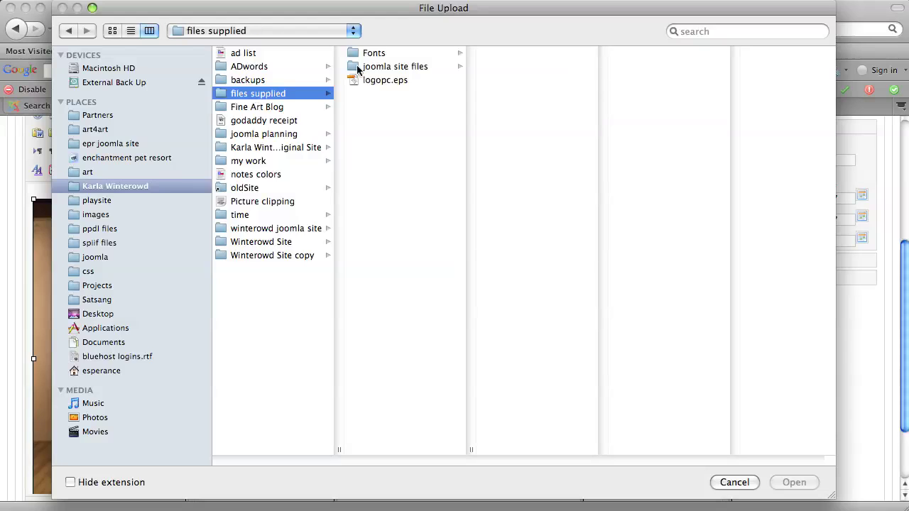
{"action": "left_click", "coordinate": [374, 67]}
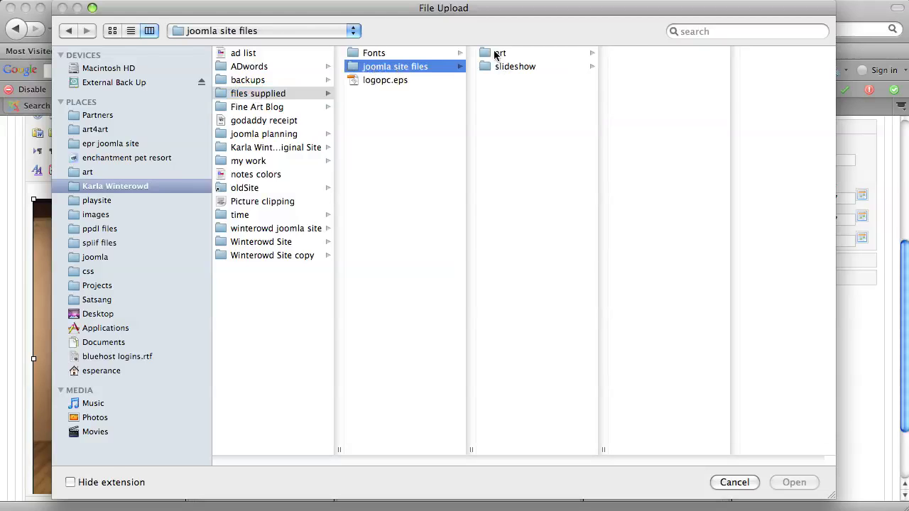
{"action": "left_click", "coordinate": [499, 54]}
{"action": "left_click", "coordinate": [617, 55]}
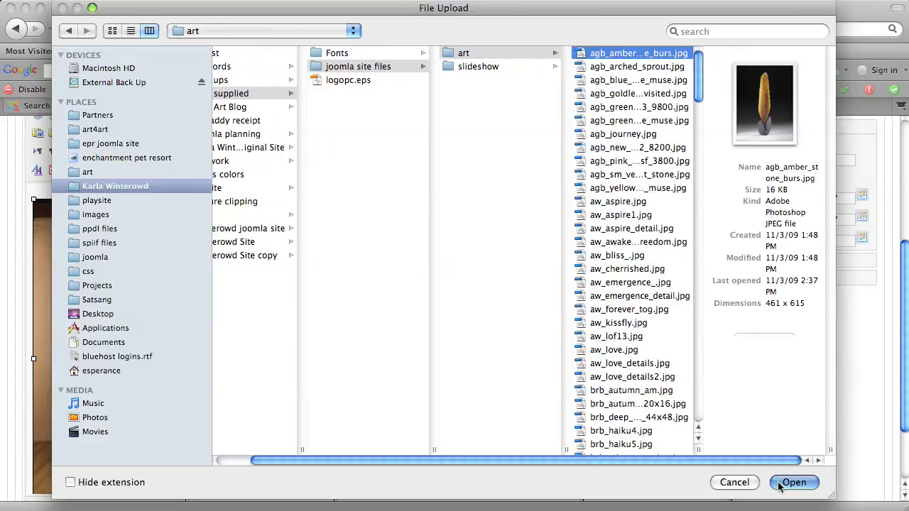
{"action": "left_click", "coordinate": [793, 482]}
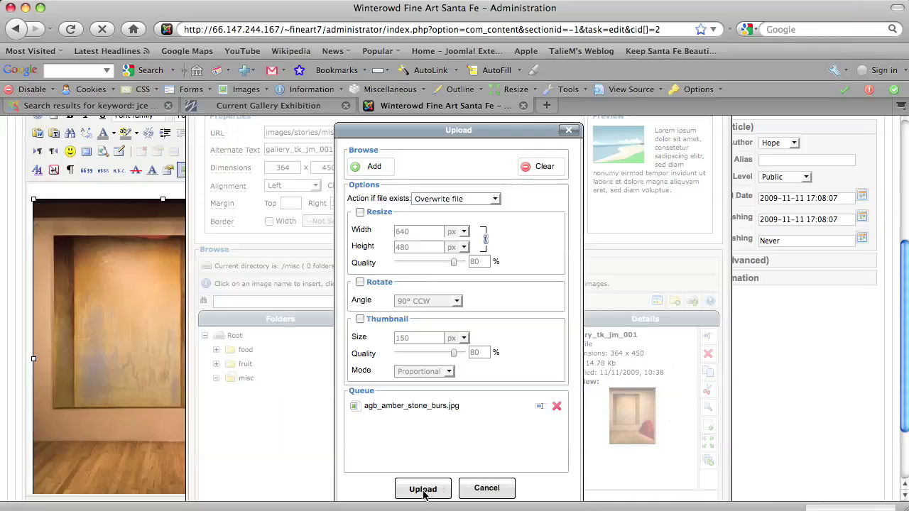
{"action": "left_click", "coordinate": [424, 407]}
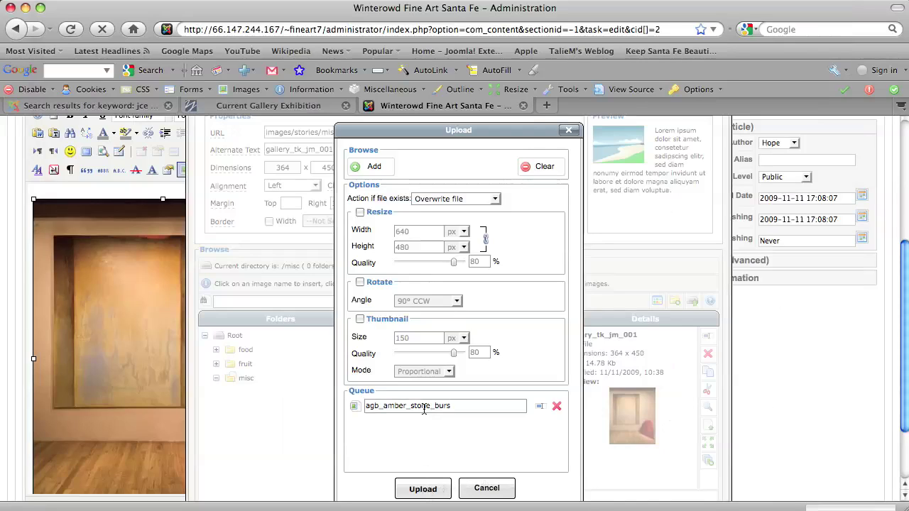
{"action": "left_click", "coordinate": [423, 426]}
{"action": "left_click", "coordinate": [432, 406]}
{"action": "left_click", "coordinate": [448, 436]}
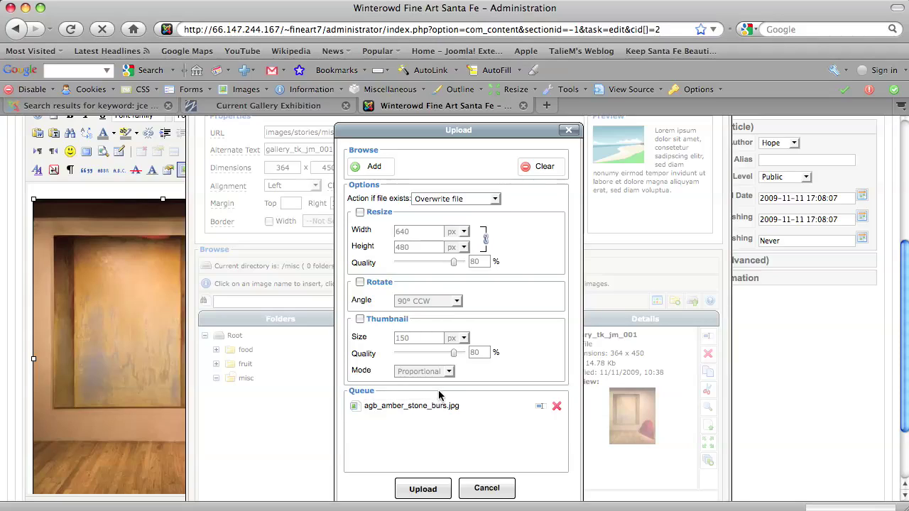
{"action": "left_click", "coordinate": [430, 406]}
{"action": "left_click", "coordinate": [422, 430]}
Step: Upload the queued file to the misc directory and choose agb_amber_stone_burs.jpg as the article picture's source
{"action": "left_click", "coordinate": [420, 489]}
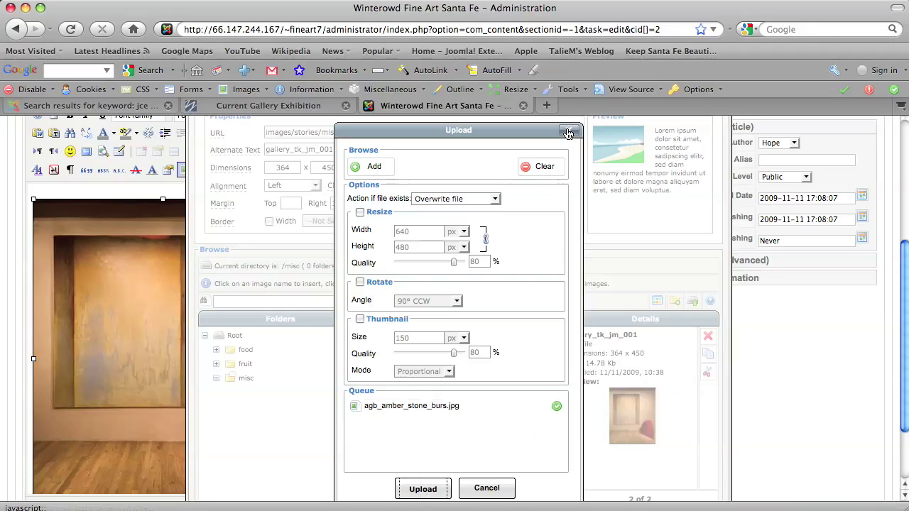
{"action": "left_click", "coordinate": [568, 131]}
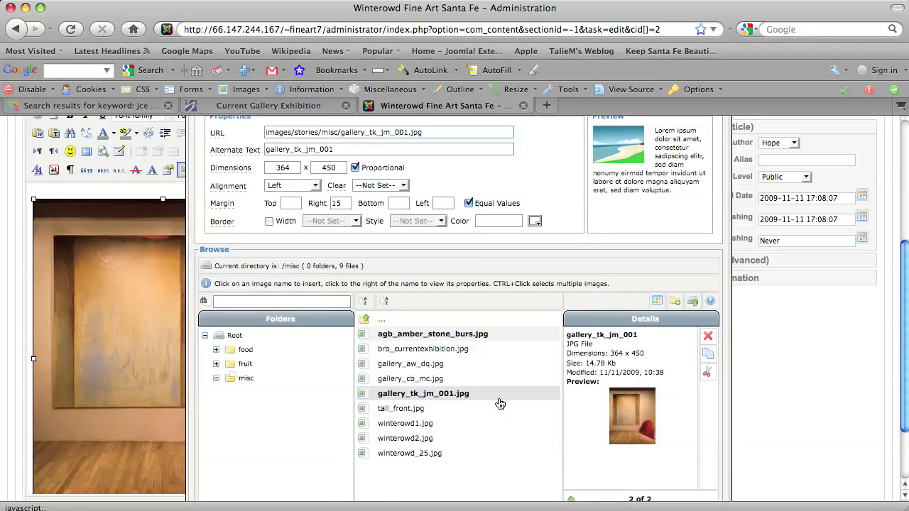
{"action": "left_click", "coordinate": [413, 337]}
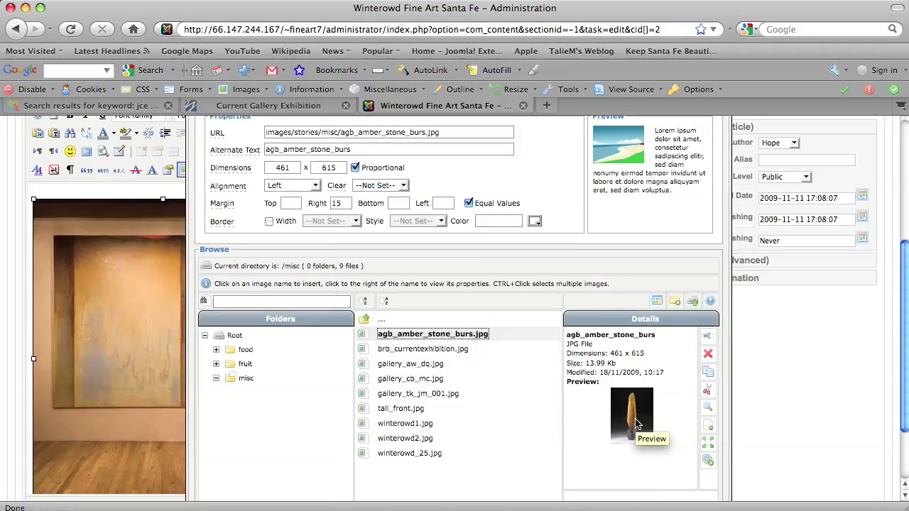
{"action": "left_click", "coordinate": [434, 336]}
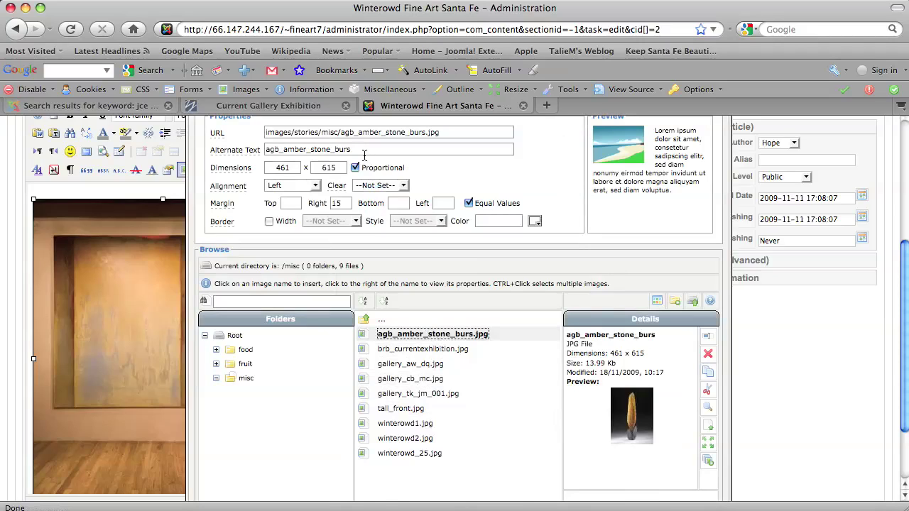
{"action": "left_click_drag", "start_coordinate": [447, 133], "coordinate": [256, 135]}
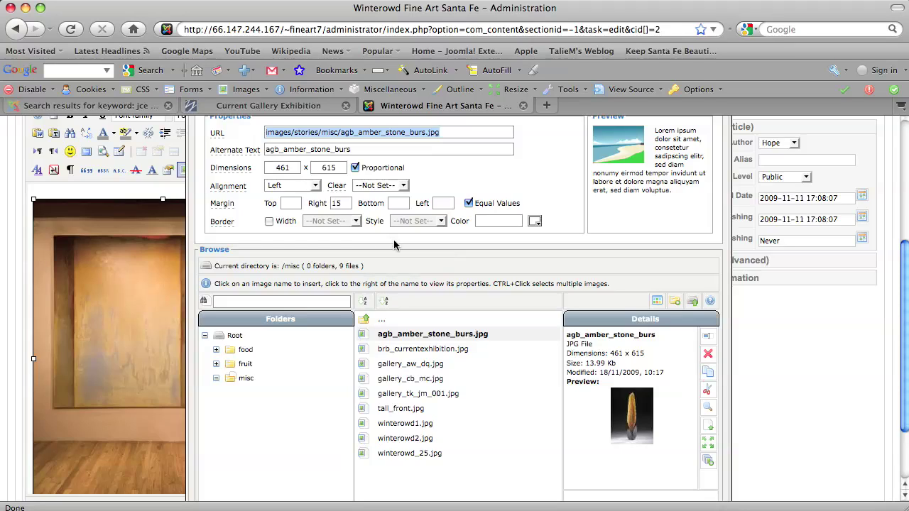
Step: Align the image left with Equal Values off and only a right margin of 15, and update it in the article
{"action": "left_click", "coordinate": [315, 187]}
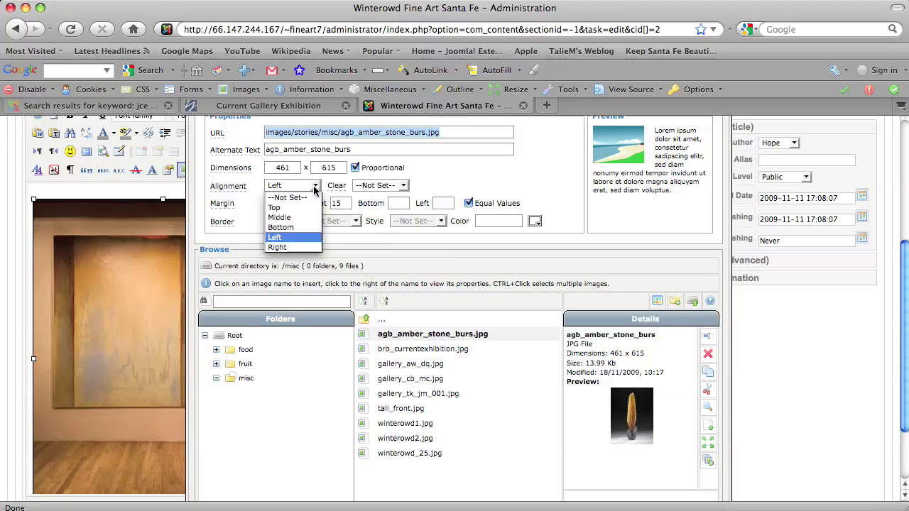
{"action": "left_click", "coordinate": [285, 238]}
{"action": "left_click_drag", "start_coordinate": [345, 204], "coordinate": [324, 205]}
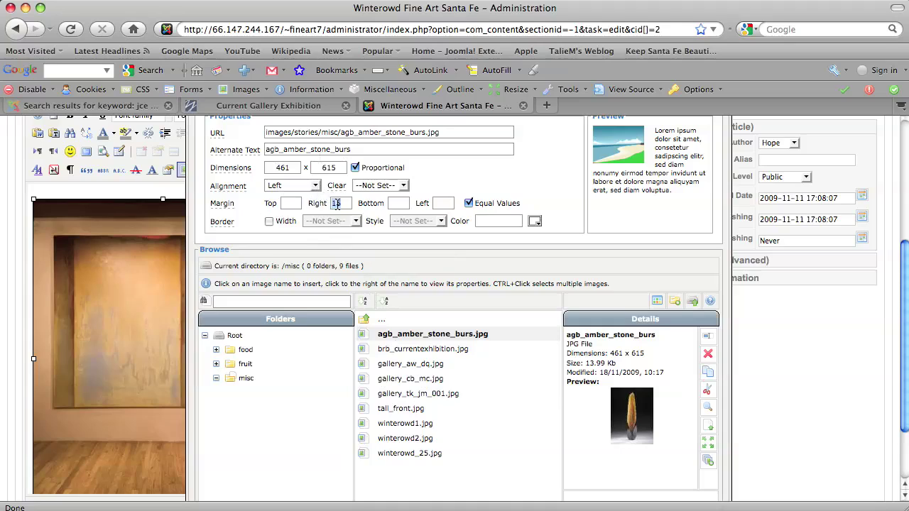
{"action": "left_click", "coordinate": [468, 204]}
{"action": "left_click", "coordinate": [469, 204]}
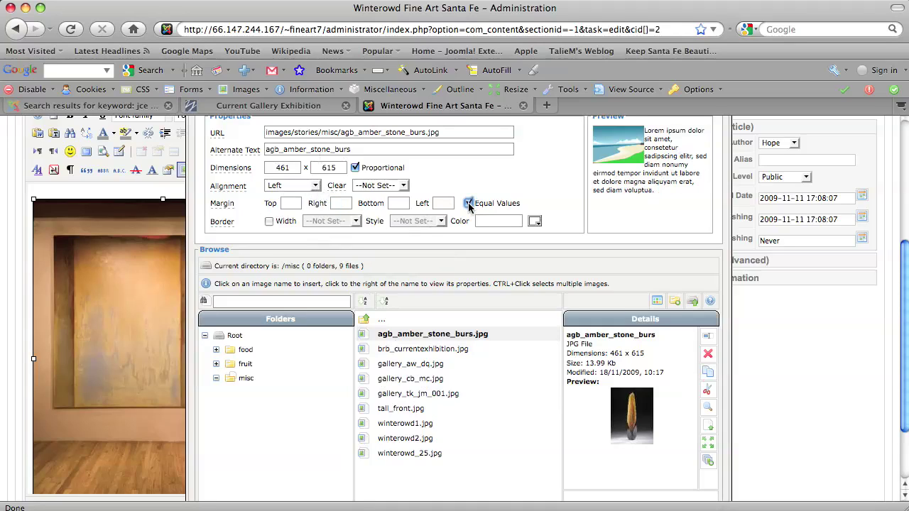
{"action": "left_click", "coordinate": [468, 204]}
{"action": "left_click", "coordinate": [339, 203]}
{"action": "type", "text": "15"}
{"action": "scroll", "coordinate": [513, 353], "scroll_direction": "down", "scroll_amount": 2}
{"action": "scroll", "coordinate": [513, 354], "scroll_direction": "down", "scroll_amount": 2}
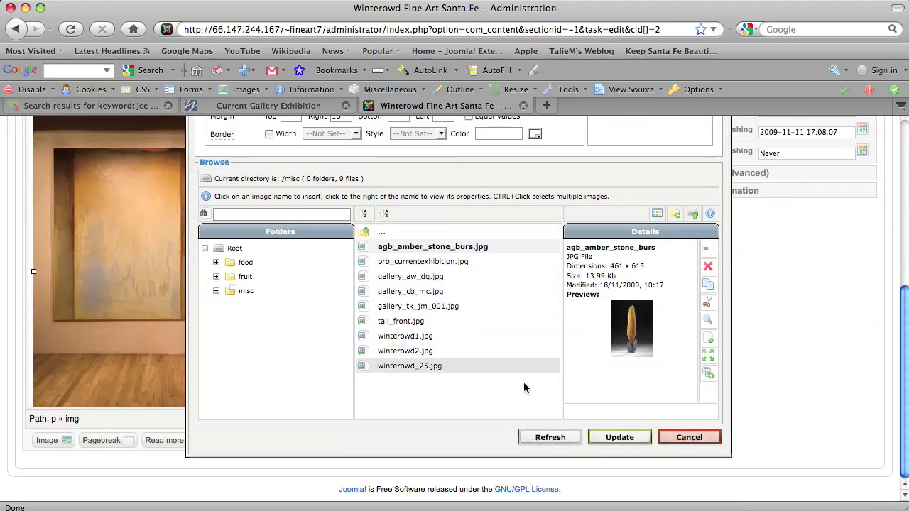
{"action": "left_click", "coordinate": [627, 439]}
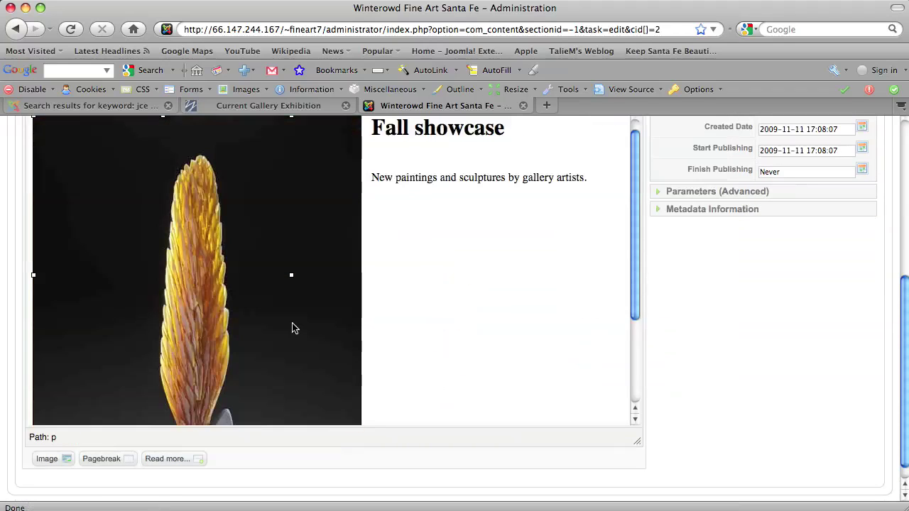
Step: Scale the sculpture image in the article down to about four fifths of its inserted width
{"action": "left_click", "coordinate": [294, 329]}
{"action": "left_click_drag", "start_coordinate": [636, 305], "coordinate": [637, 398]}
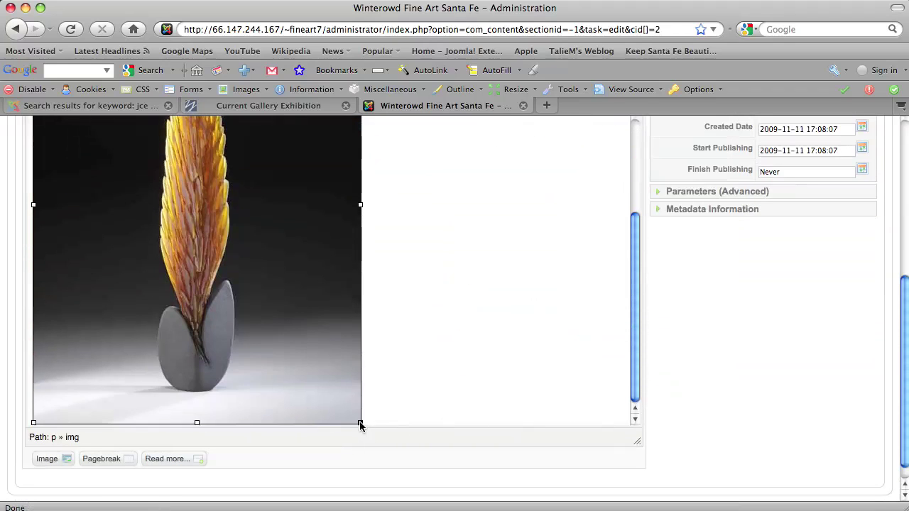
{"action": "left_click_drag", "start_coordinate": [361, 424], "coordinate": [301, 334]}
{"action": "scroll", "coordinate": [363, 320], "scroll_direction": "up", "scroll_amount": 1}
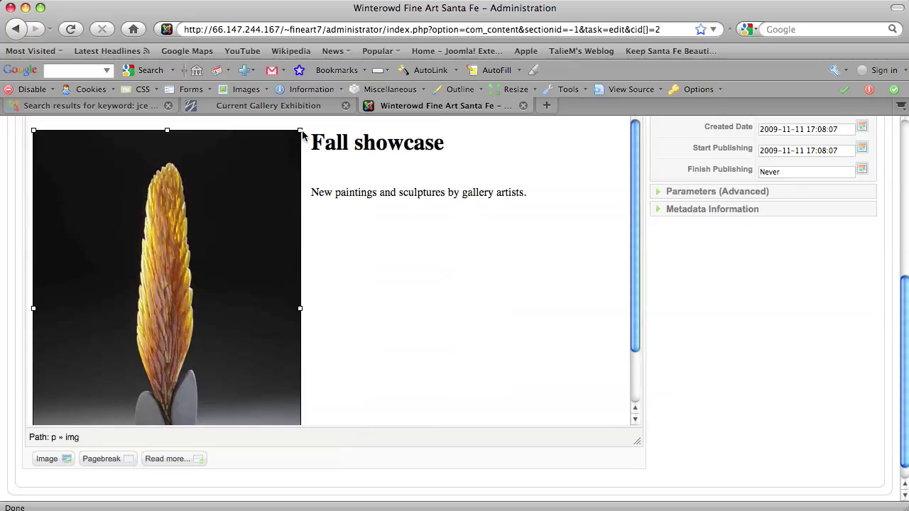
Step: Shrink the sculpture image in the article very slightly from its upper-right corner and check its lower edge
{"action": "mouse_move", "coordinate": [300, 130]}
{"action": "left_mouse_down"}
{"action": "mouse_move", "coordinate": [286, 148]}
{"action": "mouse_move", "coordinate": [302, 136]}
{"action": "left_mouse_up"}
{"action": "scroll", "coordinate": [302, 142], "scroll_direction": "down", "scroll_amount": 1}
{"action": "scroll", "coordinate": [375, 227], "scroll_direction": "down", "scroll_amount": 3}
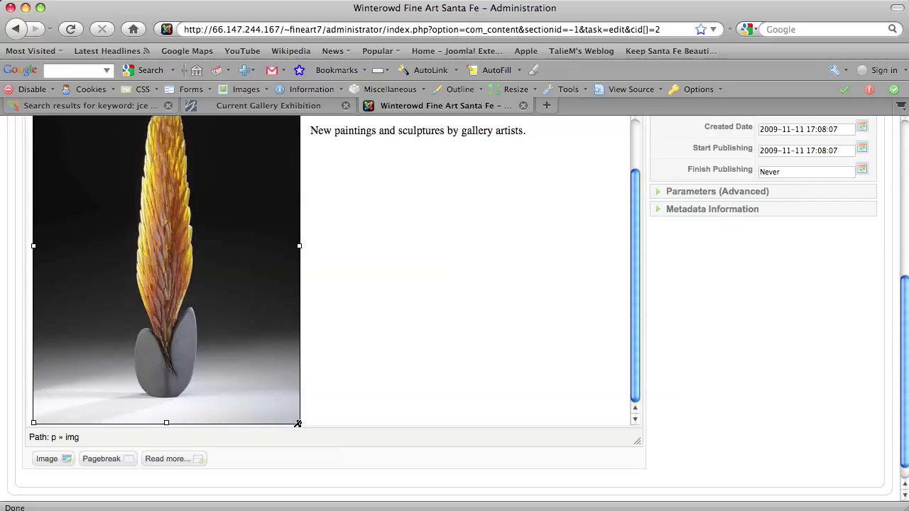
{"action": "scroll", "coordinate": [618, 302], "scroll_direction": "up", "scroll_amount": 4}
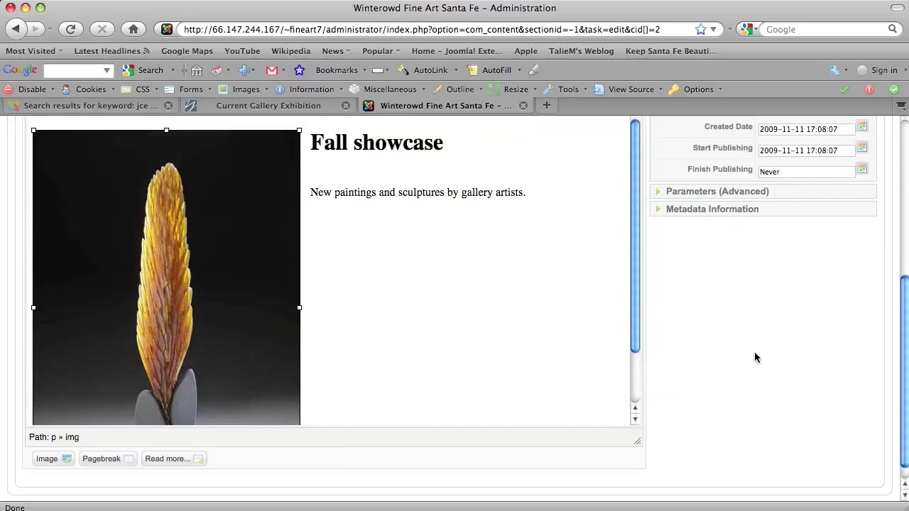
{"action": "scroll", "coordinate": [756, 369], "scroll_direction": "up", "scroll_amount": 15}
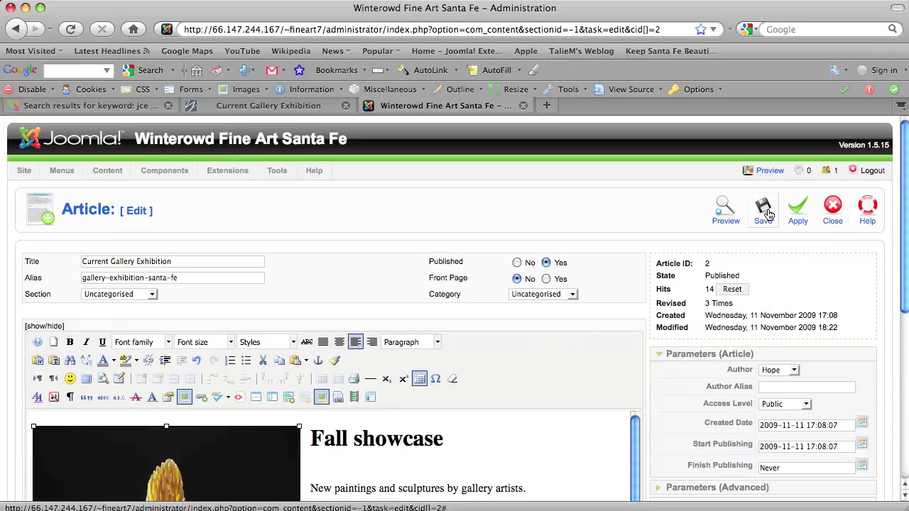
Step: Compare the picture on the published Current Gallery Exhibition page with the sculpture image in the article being edited
{"action": "left_click", "coordinate": [267, 108]}
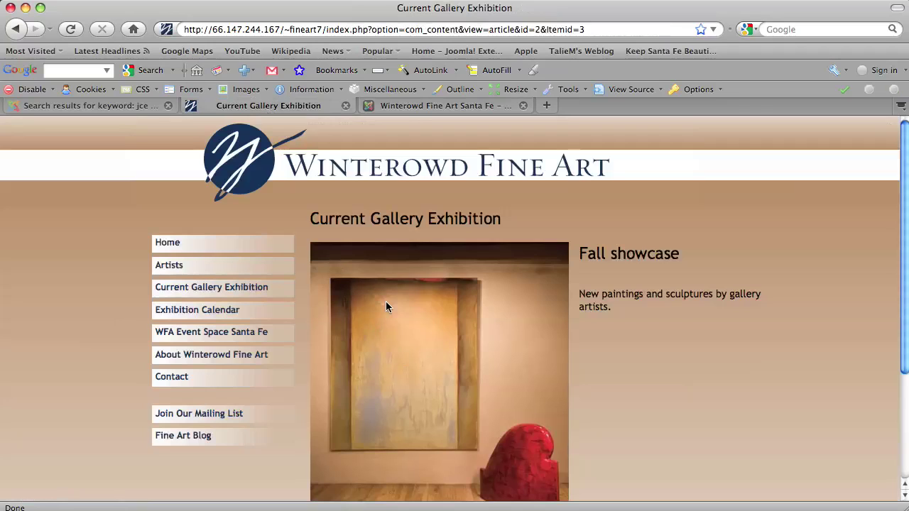
{"action": "left_click", "coordinate": [402, 106]}
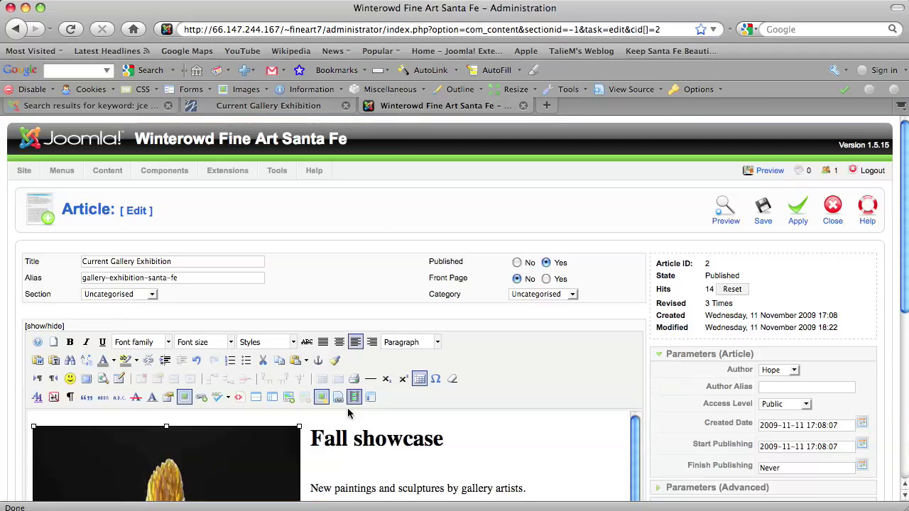
{"action": "scroll", "coordinate": [342, 422], "scroll_direction": "down", "scroll_amount": 2}
{"action": "scroll", "coordinate": [595, 360], "scroll_direction": "down", "scroll_amount": 5}
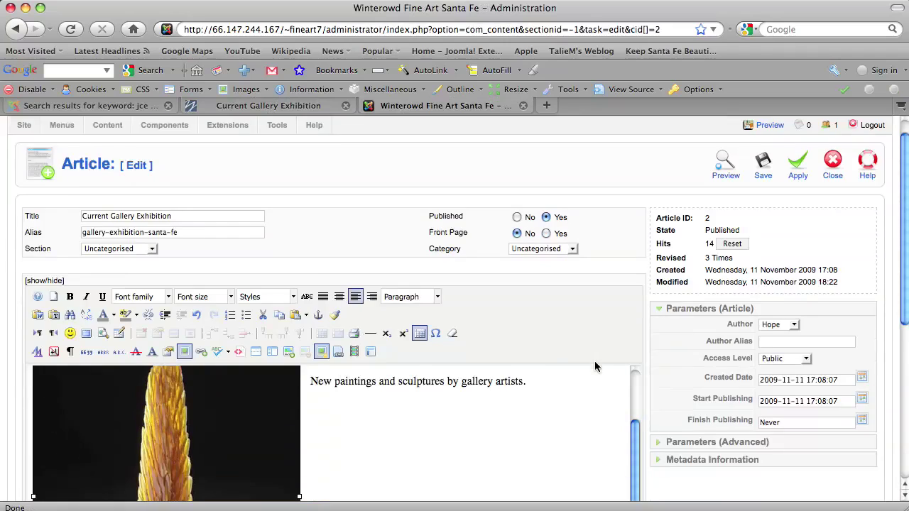
{"action": "scroll", "coordinate": [595, 360], "scroll_direction": "up", "scroll_amount": 5}
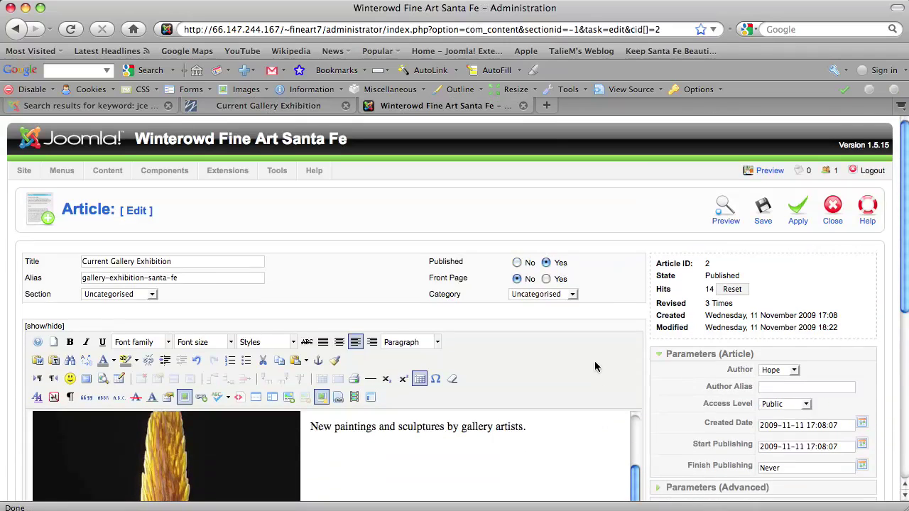